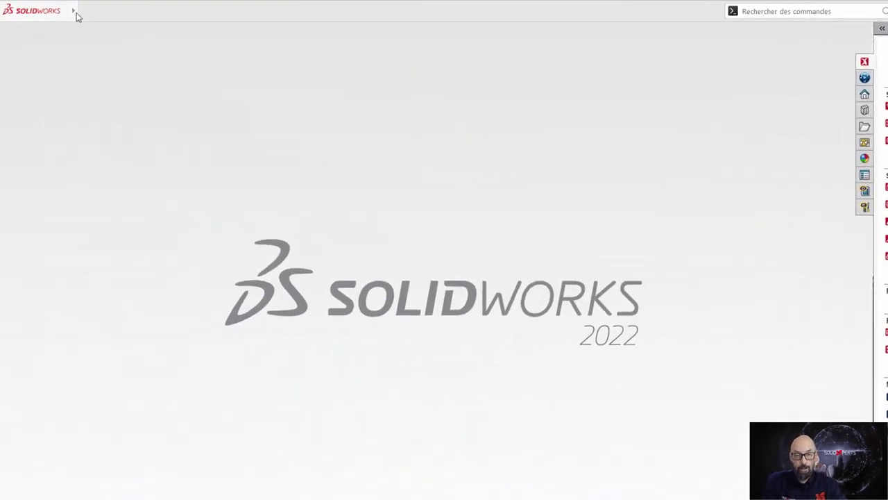
# Review the Couleurs options, keeping the Default scheme, Clair background and Par défaut icon colour
pyautogui.click(154, 14)
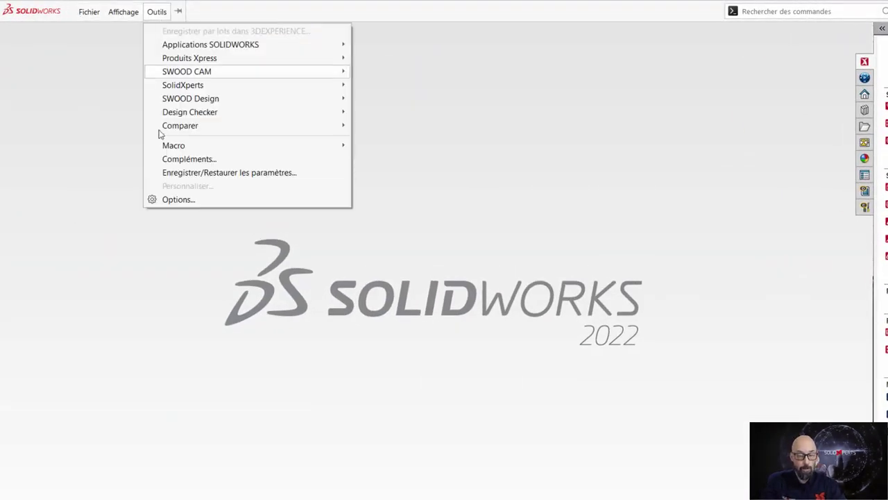
pyautogui.click(177, 200)
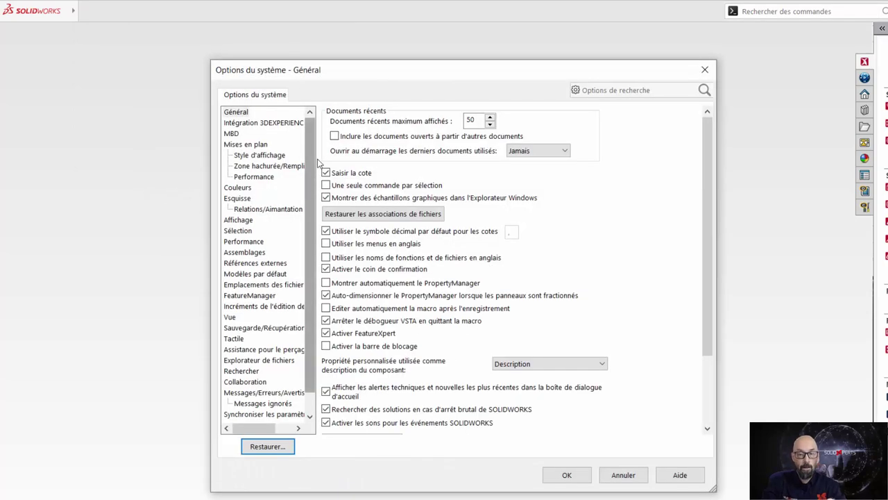
pyautogui.click(237, 189)
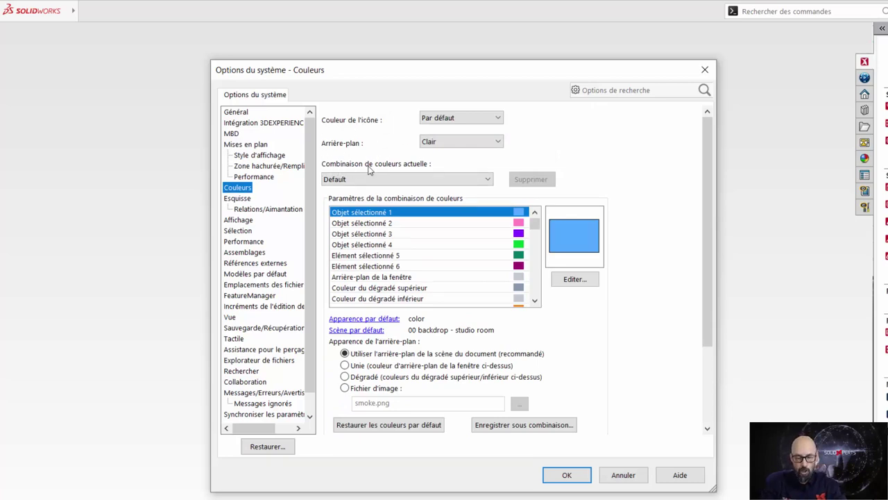
pyautogui.click(427, 180)
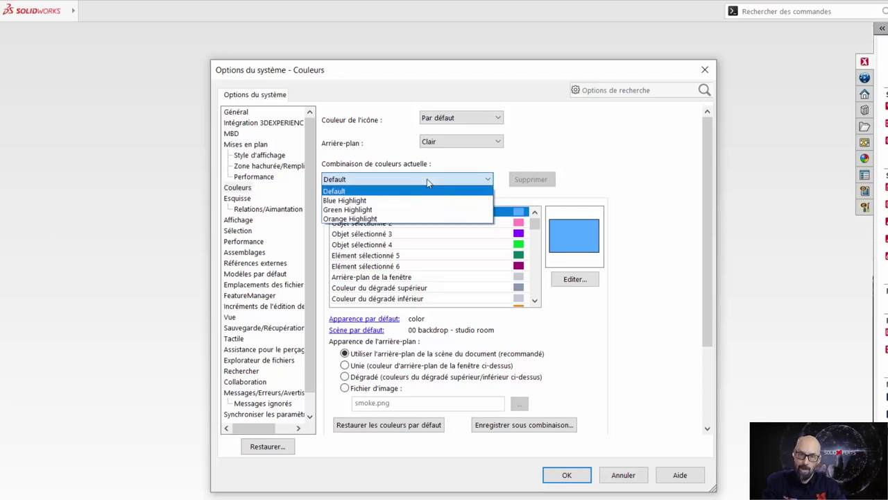
pyautogui.click(427, 180)
pyautogui.click(470, 143)
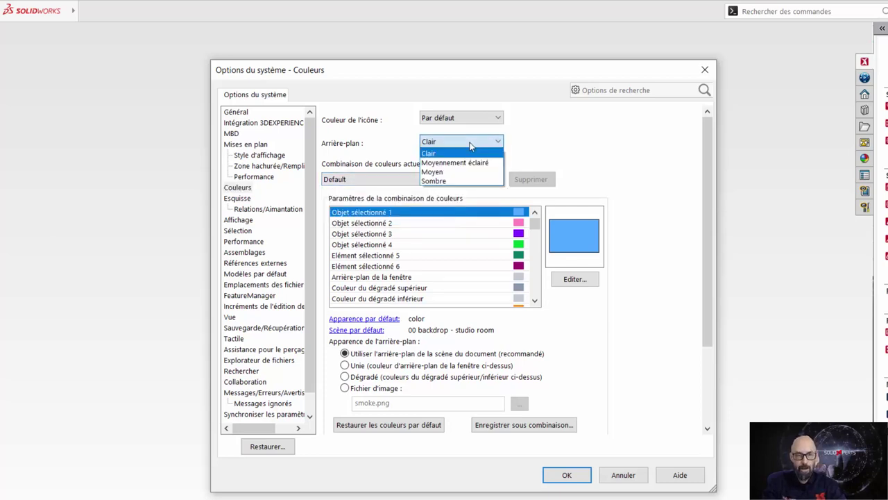
pyautogui.click(470, 143)
pyautogui.click(472, 118)
pyautogui.click(472, 118)
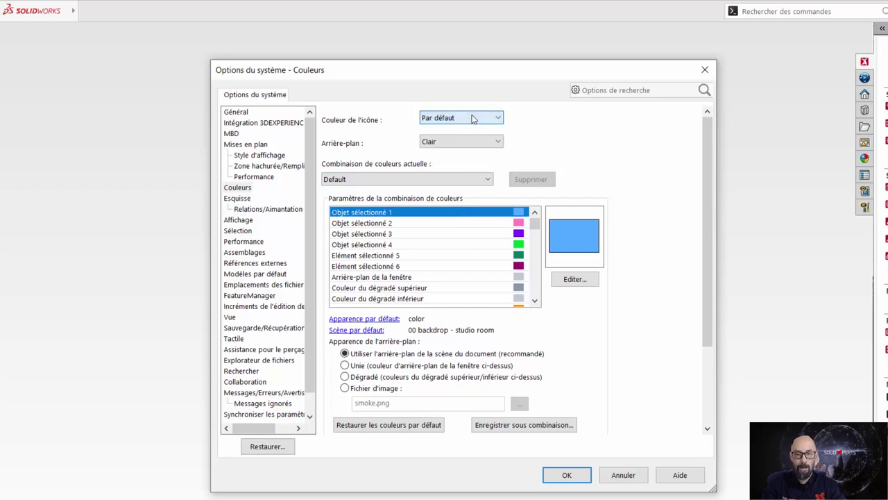
pyautogui.click(570, 478)
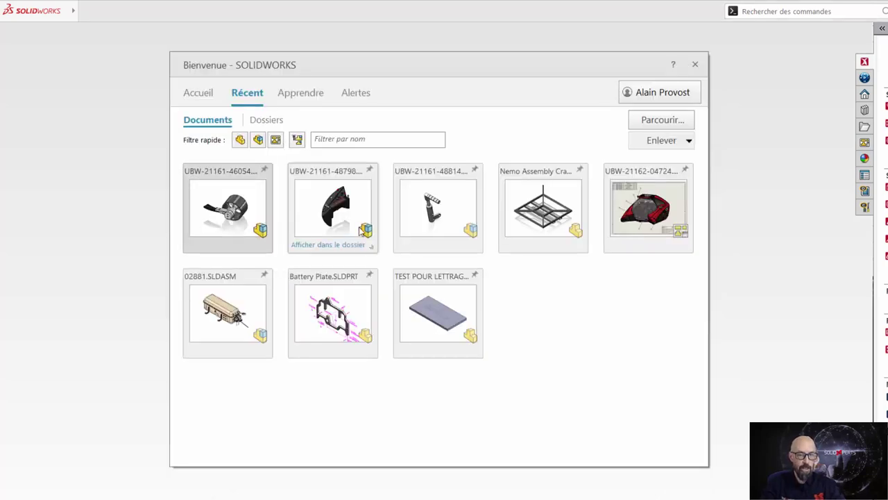
# Open Battery Plate.SLDPRT from recent documents, close the floating toolbar and collapse the task pane
pyautogui.click(366, 318)
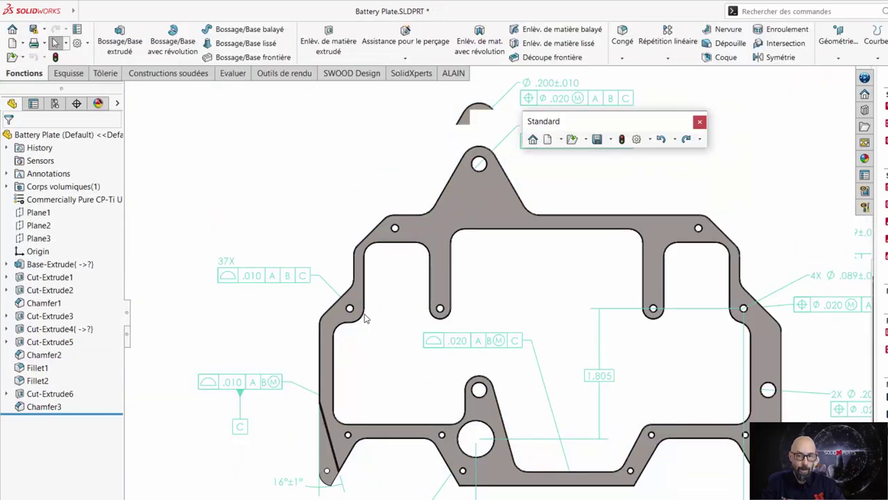
pyautogui.click(700, 122)
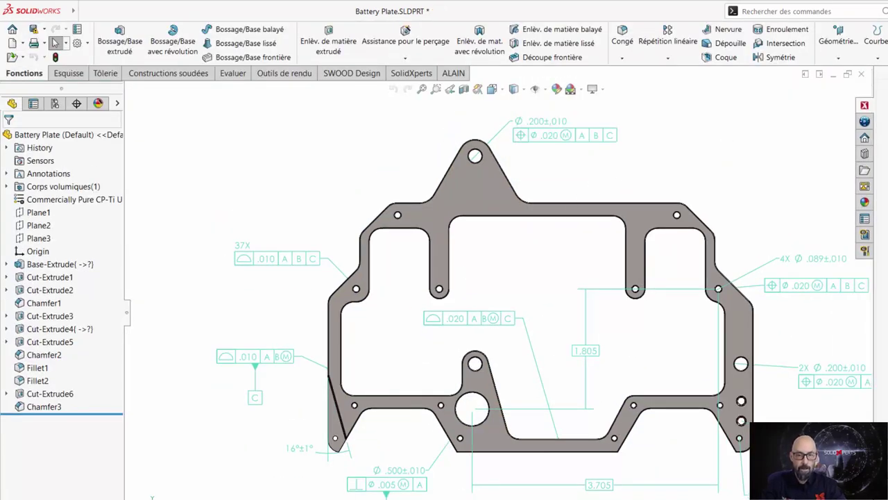
pyautogui.click(864, 104)
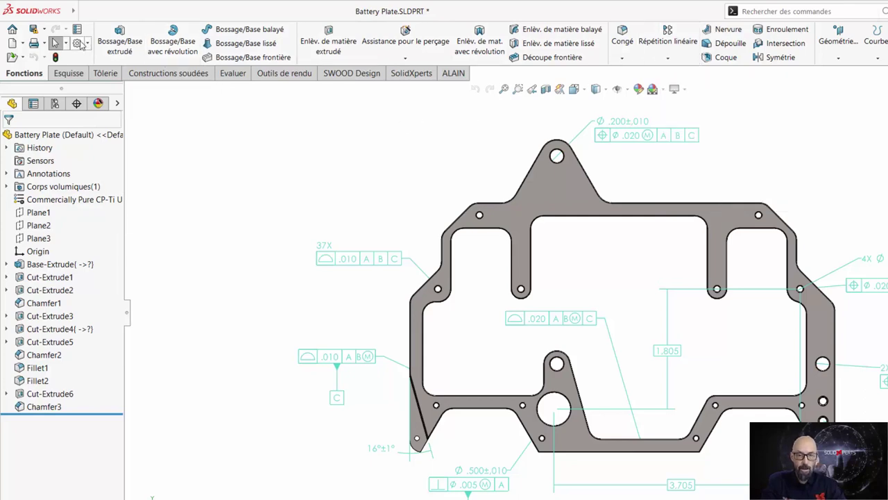
# Set the icon colour to Classique and the background to Moyennement éclairé in the Couleurs options
pyautogui.click(78, 44)
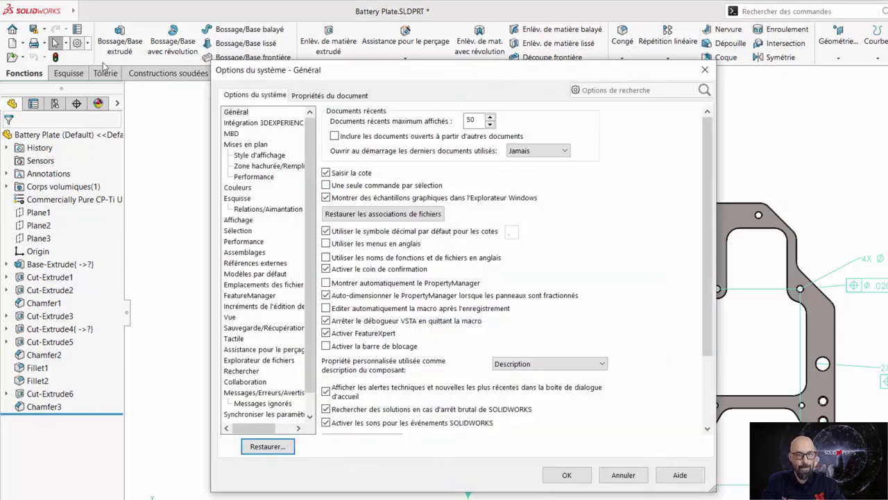
pyautogui.click(236, 188)
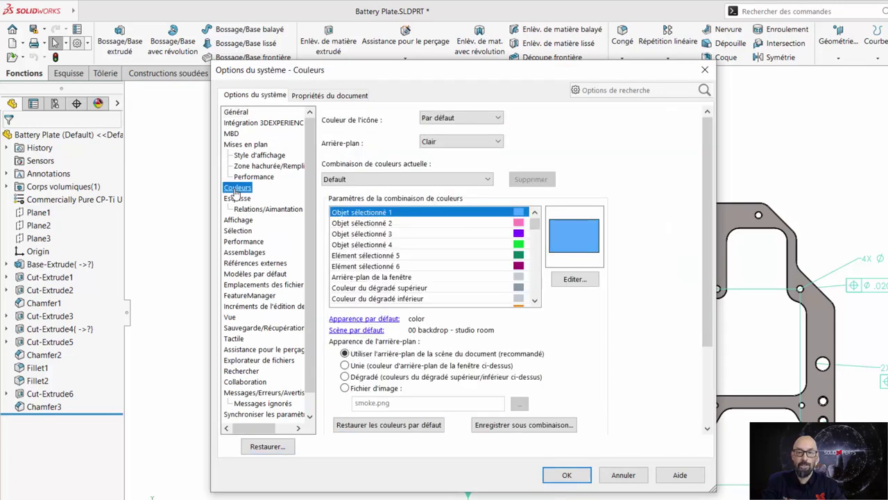
pyautogui.click(434, 119)
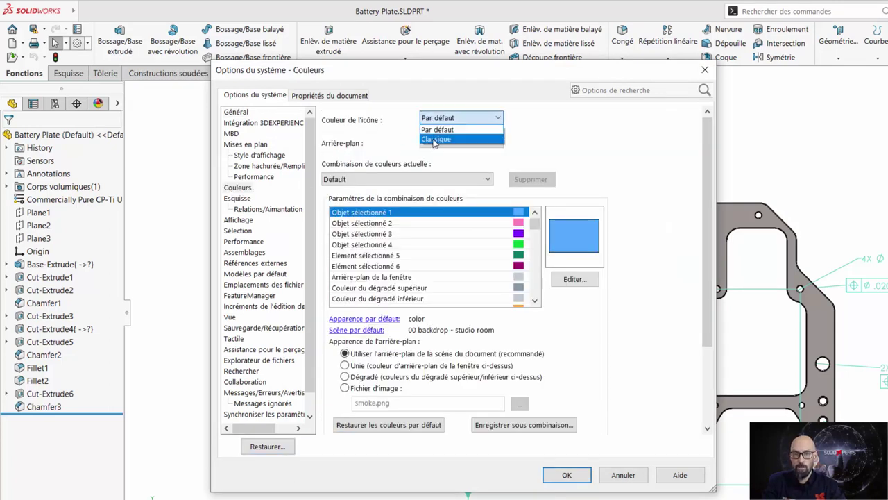
pyautogui.click(432, 136)
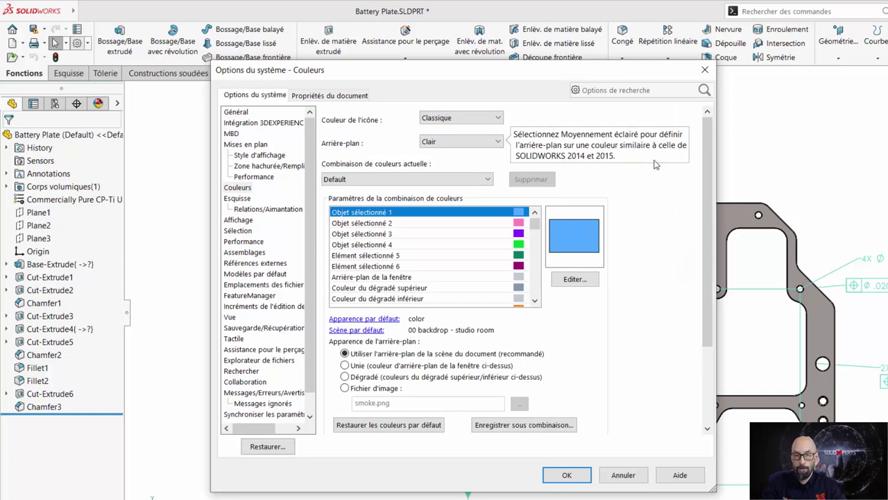
pyautogui.click(468, 146)
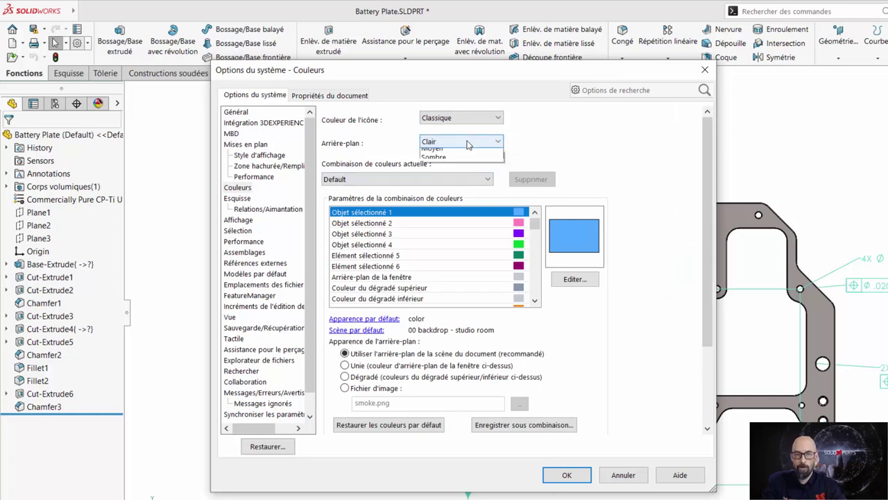
pyautogui.click(470, 164)
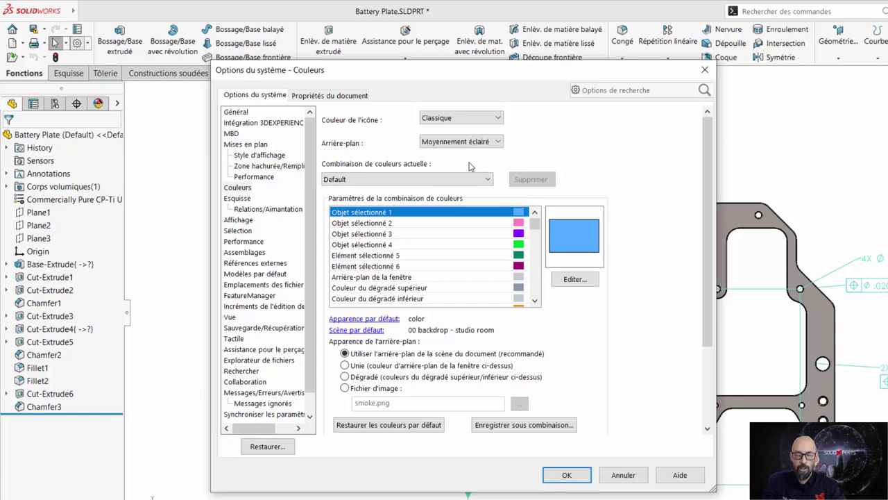
pyautogui.click(566, 477)
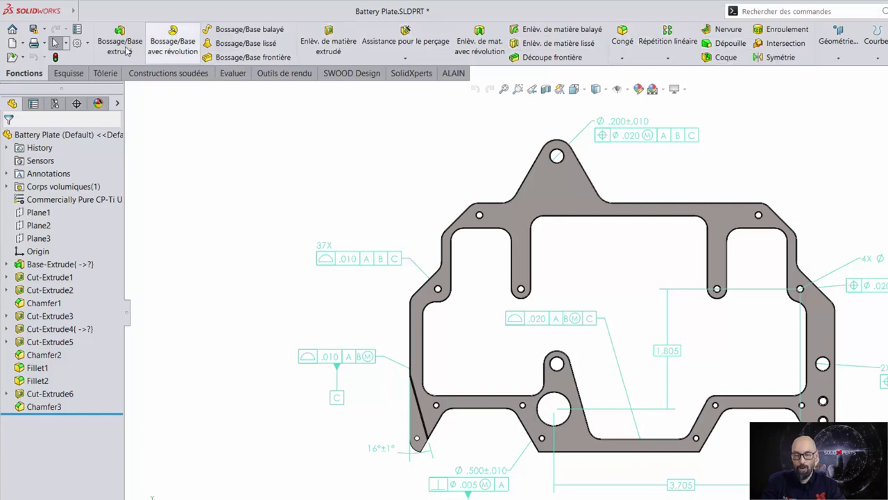
# Return icons to Par défaut colours and set the Arrière-plan theme to Moyen
pyautogui.click(78, 43)
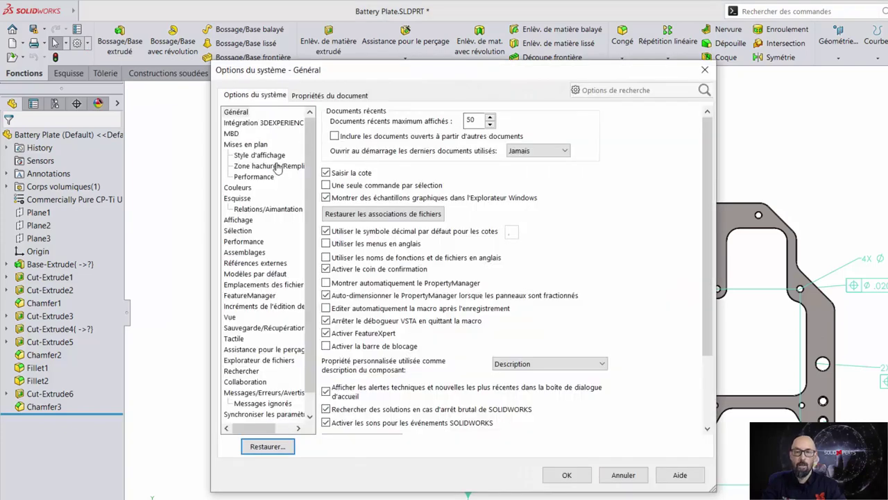
pyautogui.click(238, 187)
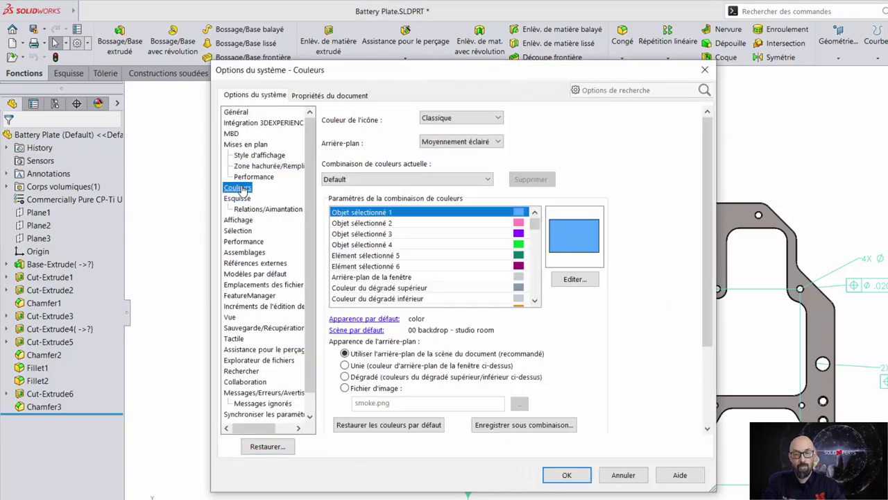
pyautogui.click(459, 118)
pyautogui.click(444, 128)
pyautogui.click(463, 141)
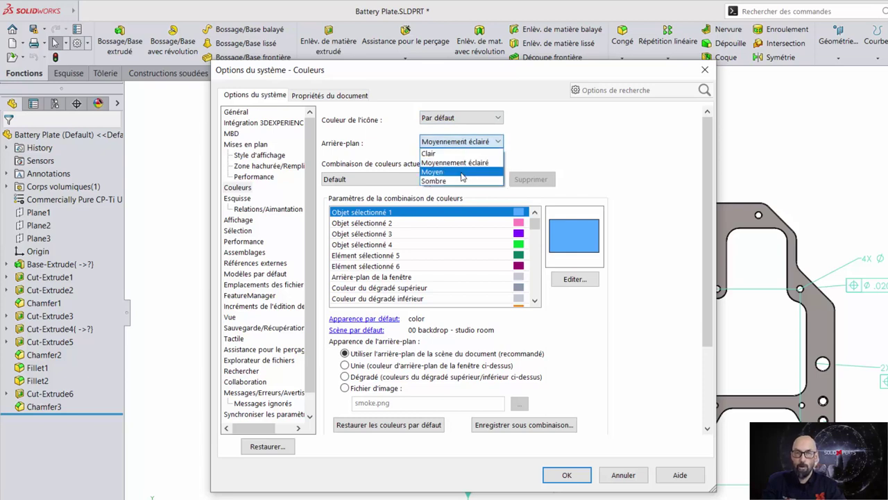
pyautogui.click(462, 172)
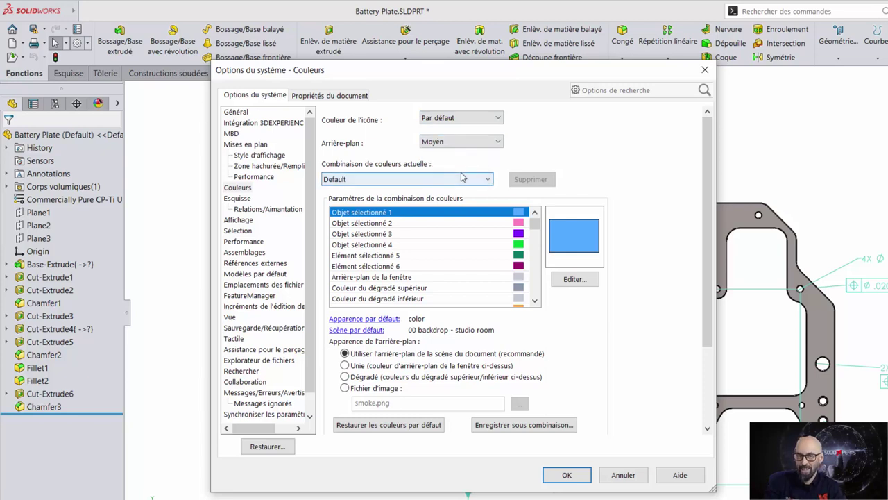
pyautogui.click(567, 476)
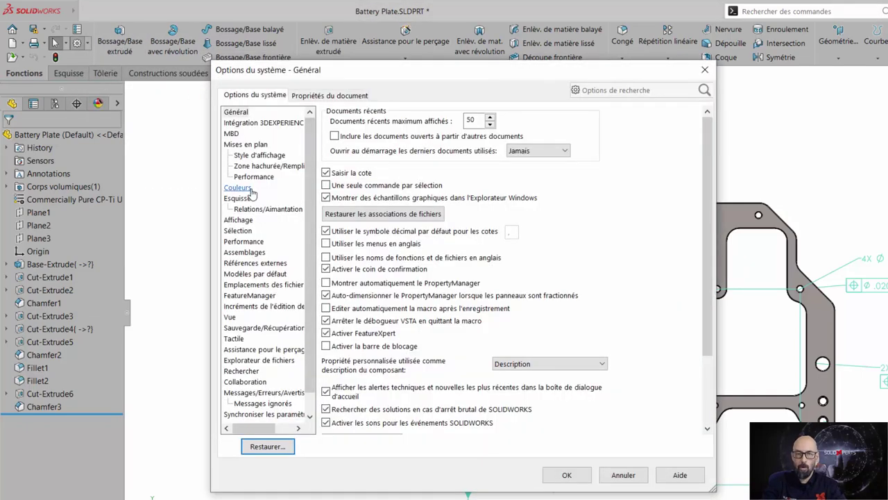
# Set the Arrière-plan interface theme to Sombre in the Couleurs options
pyautogui.click(246, 188)
pyautogui.click(452, 142)
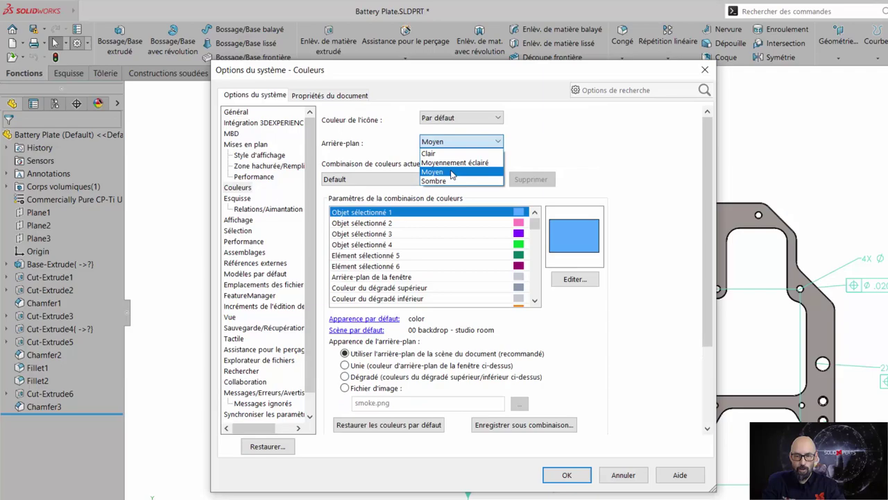
pyautogui.click(450, 179)
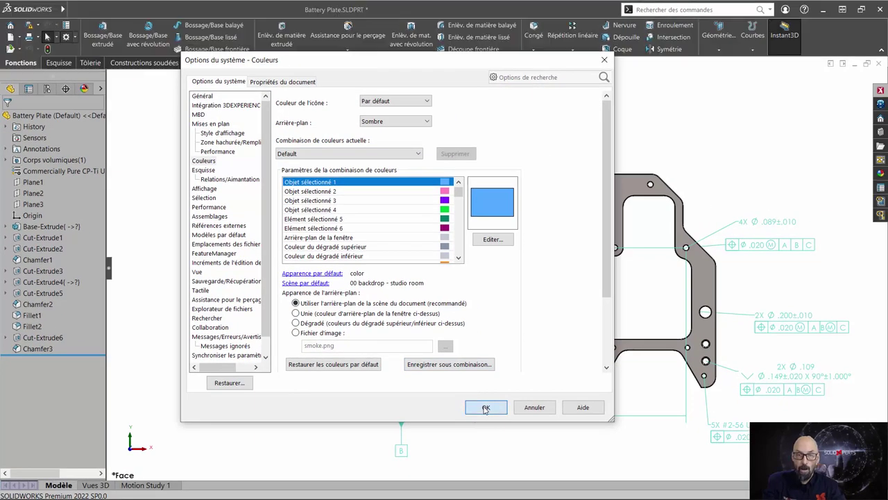
pyautogui.click(485, 407)
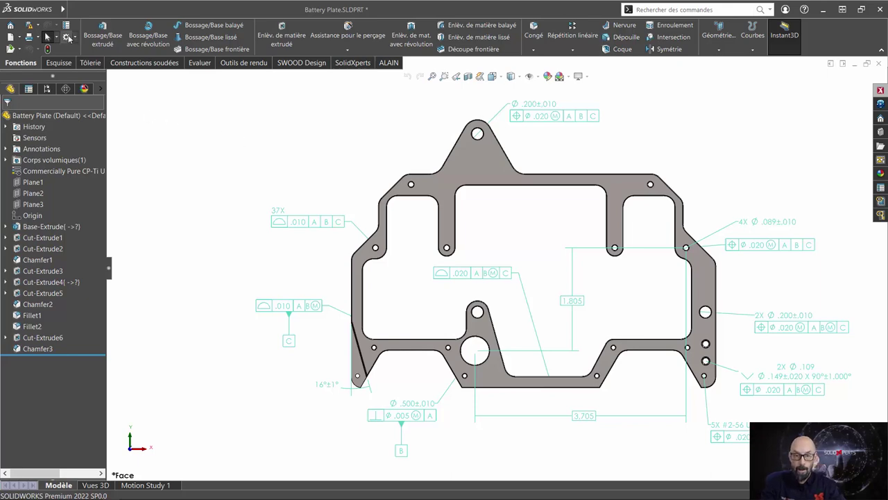
# Set the viewport background appearance to Dégradé in the Couleurs options
pyautogui.click(67, 36)
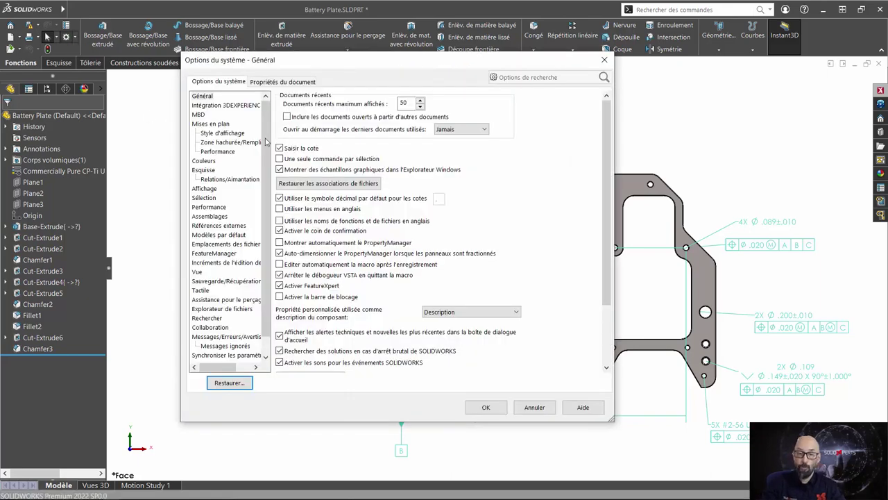
pyautogui.click(203, 161)
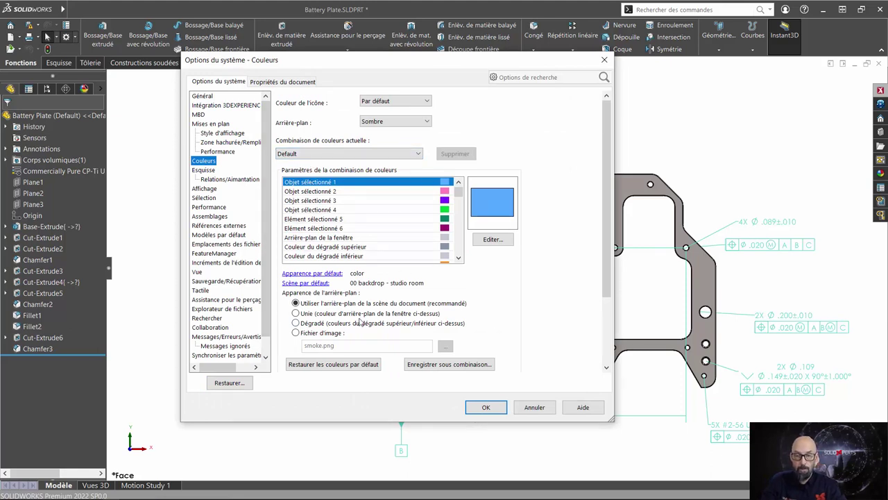
pyautogui.scroll(-1, 510, 298)
pyautogui.scroll(-1, 512, 297)
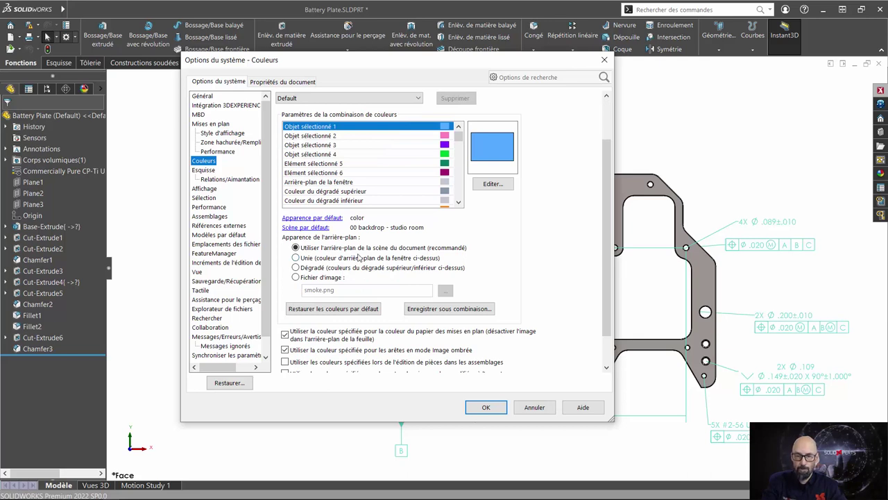
pyautogui.click(320, 270)
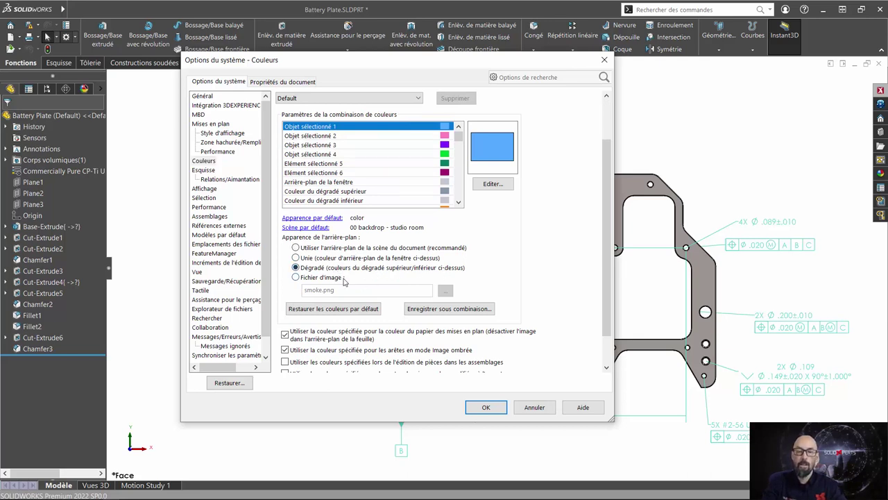
pyautogui.scroll(-1, 545, 281)
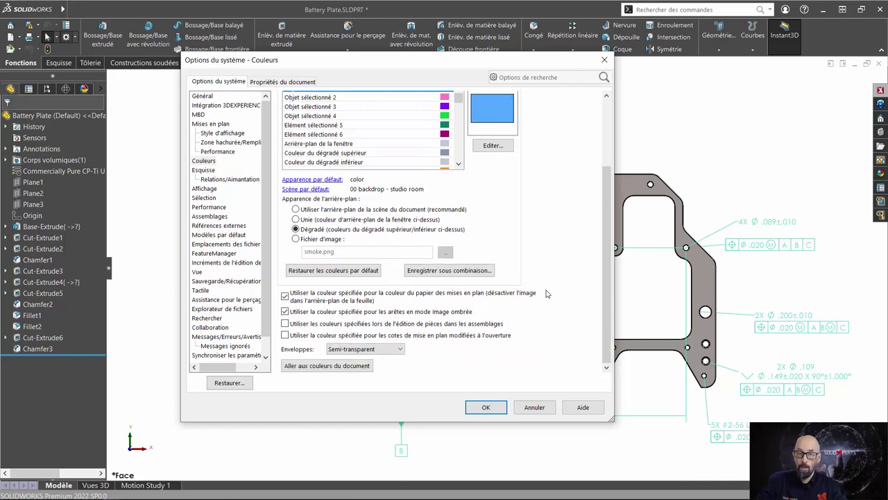
pyautogui.scroll(3, 545, 293)
pyautogui.click(486, 406)
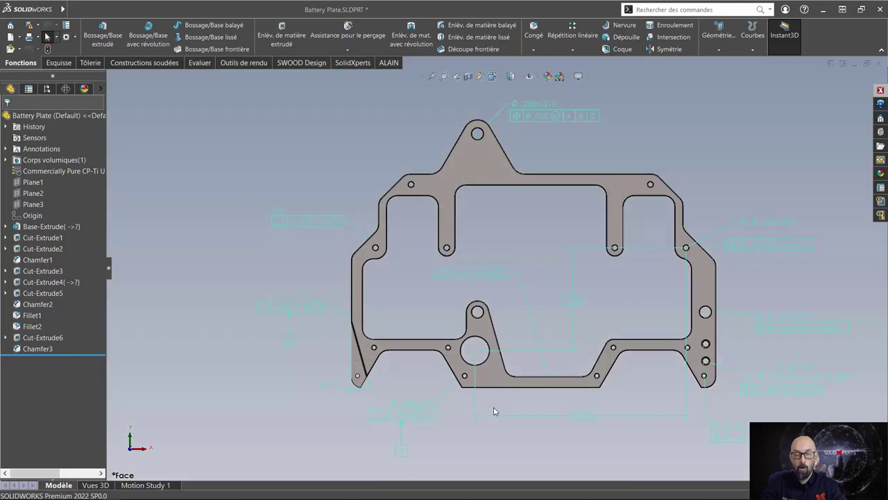
# Zoom and orbit the Battery Plate, then snap back to the front view with Ctrl+1
pyautogui.scroll(3, 484, 224)
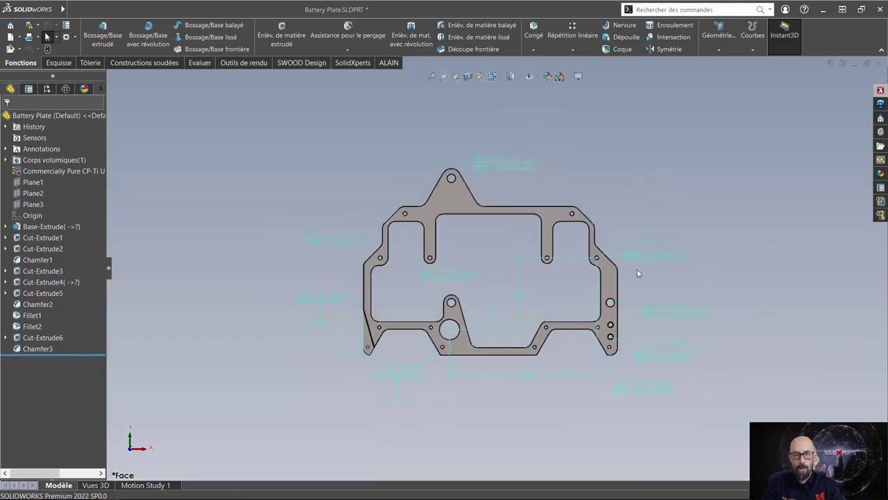
pyautogui.scroll(-2, 638, 274)
pyautogui.scroll(2, 493, 236)
pyautogui.moveTo(550, 180); pyautogui.dragTo(598, 144, button='middle')
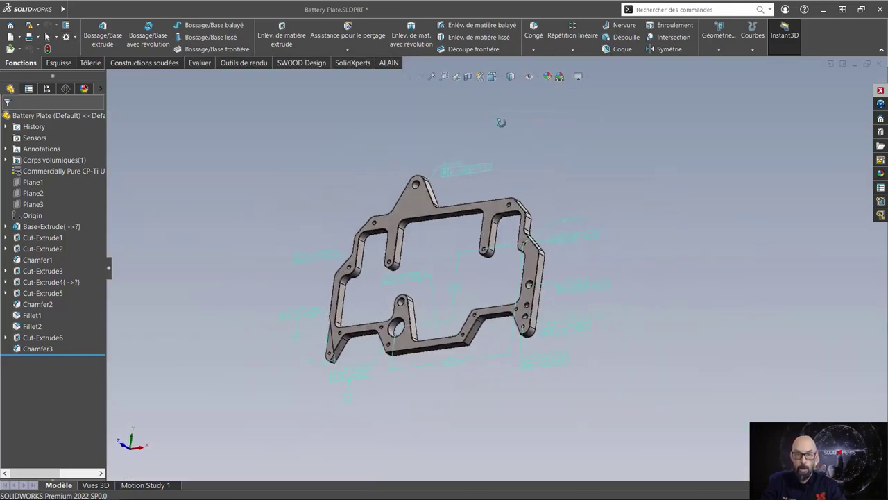
pyautogui.hotkey('ctrl', '1')
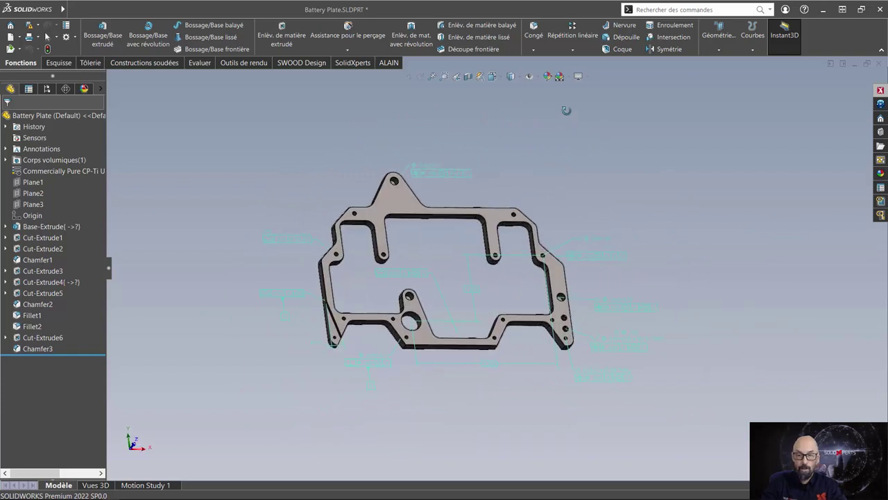
# Turn on RealView graphics and orbit the plate slightly to see the shading
pyautogui.click(582, 78)
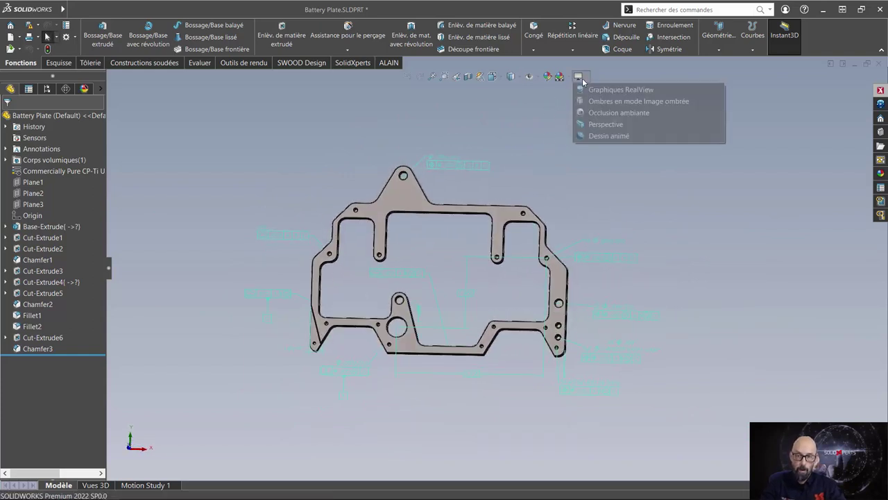
pyautogui.click(589, 90)
pyautogui.moveTo(542, 173)
pyautogui.mouseDown(button='middle')
pyautogui.moveTo(511, 204)
pyautogui.moveTo(526, 144)
pyautogui.mouseUp(button='middle')
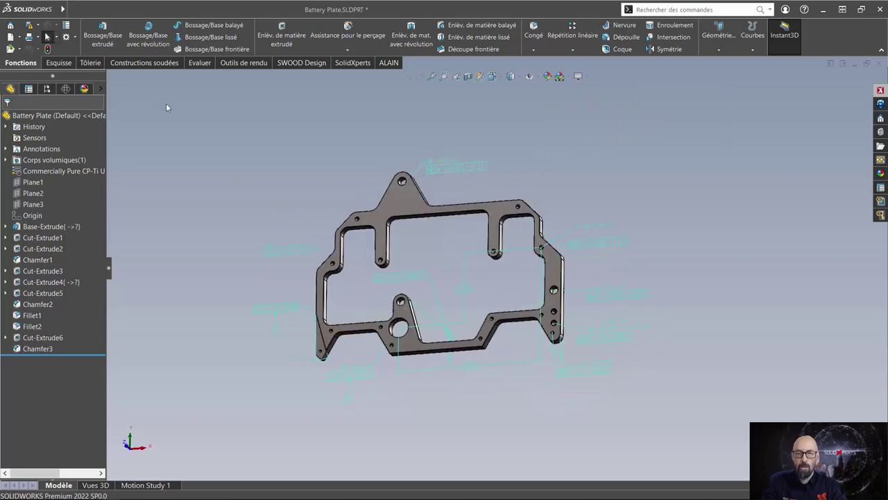
pyautogui.click(66, 37)
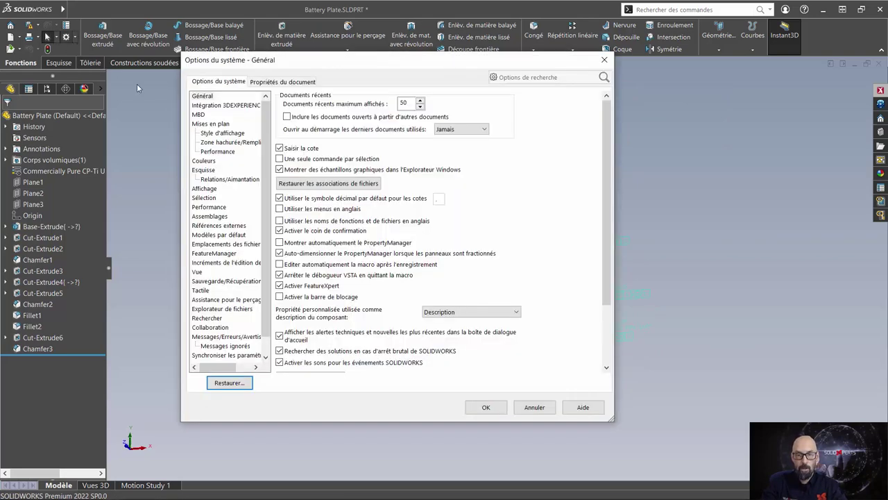
# Restore the default colours from the Couleurs page, then orbit the part to check
pyautogui.click(204, 162)
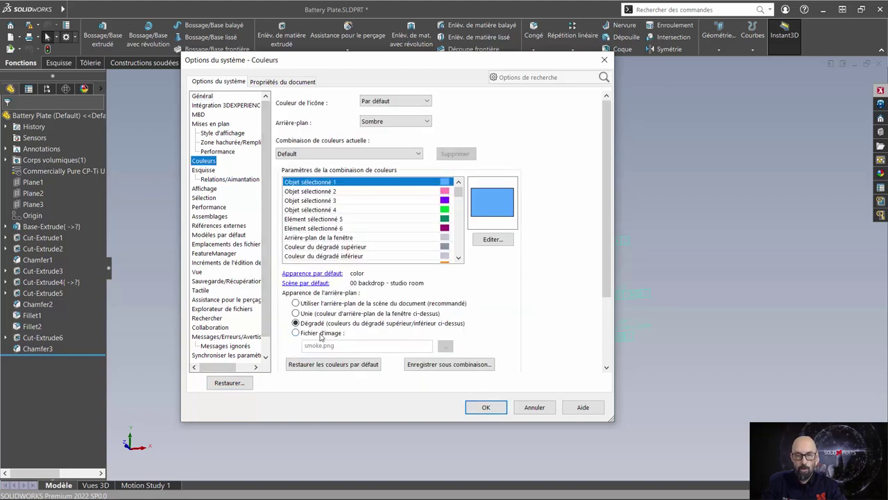
pyautogui.click(333, 367)
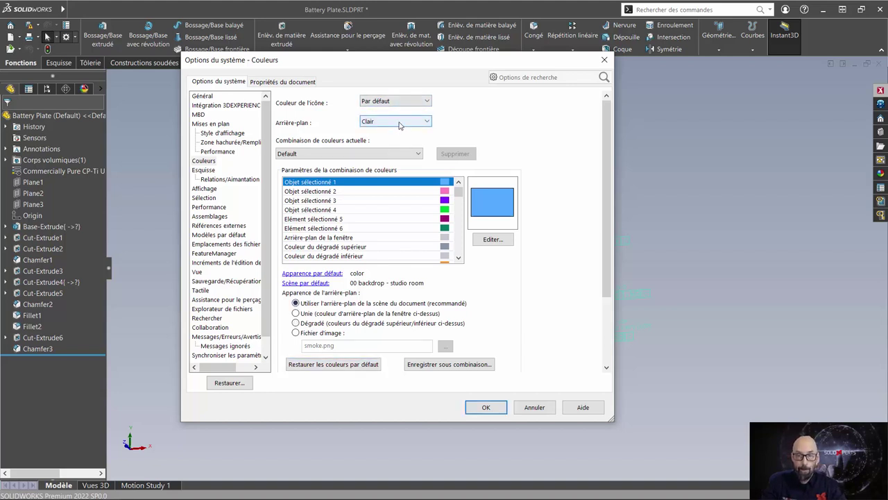
pyautogui.click(486, 406)
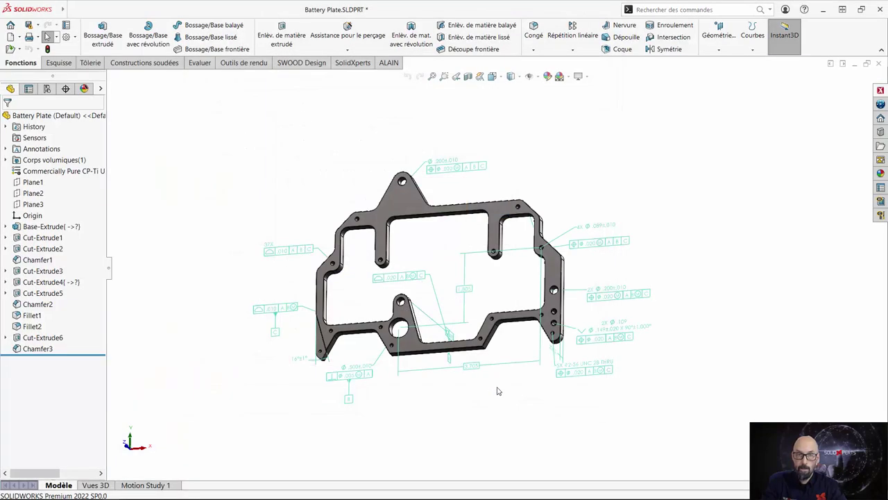
pyautogui.moveTo(549, 132); pyautogui.dragTo(543, 150, button='middle')
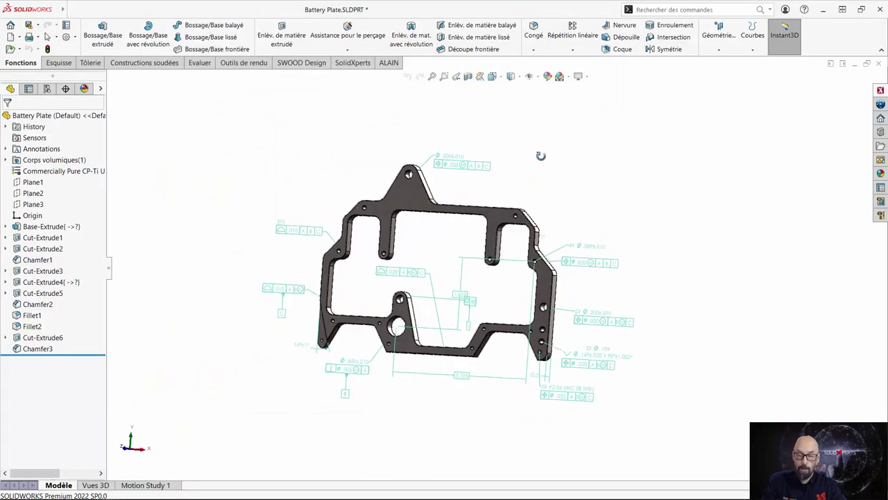